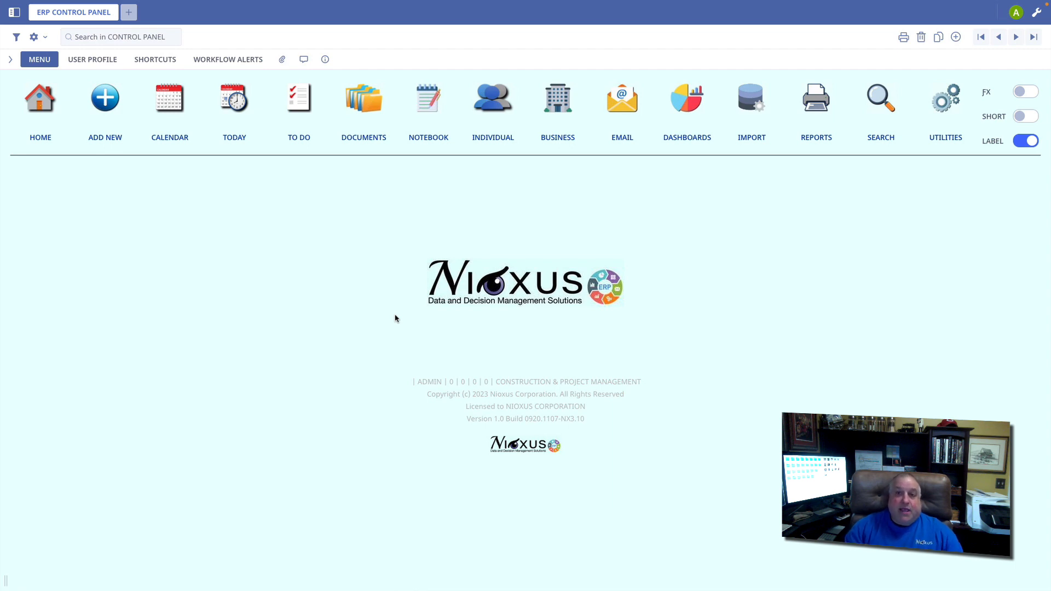
Switch to the FX module set, view the full inventory listing, and return to the home screen.
click(1028, 91)
click(499, 100)
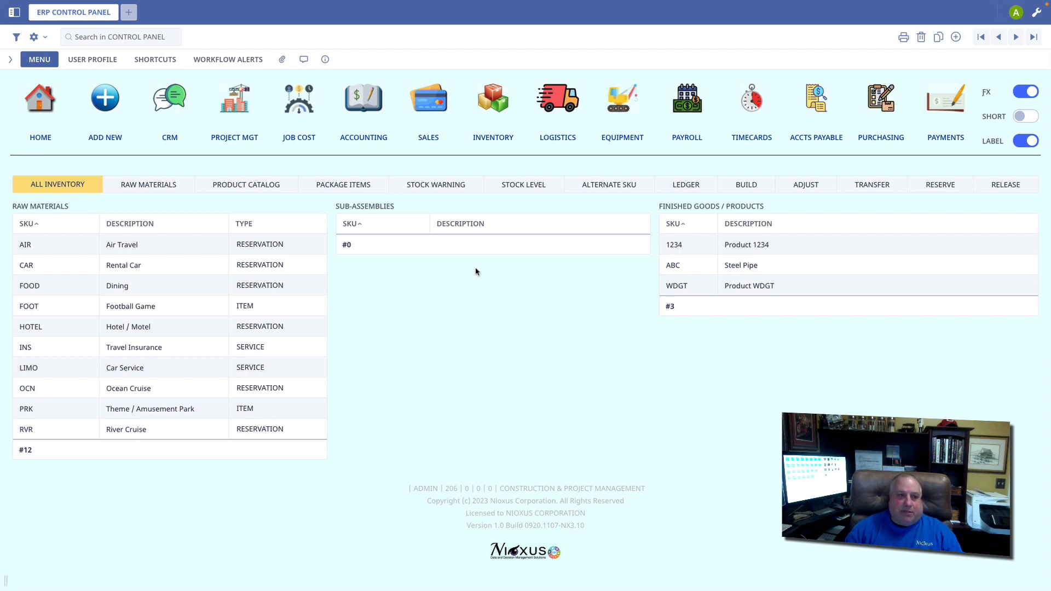
click(49, 118)
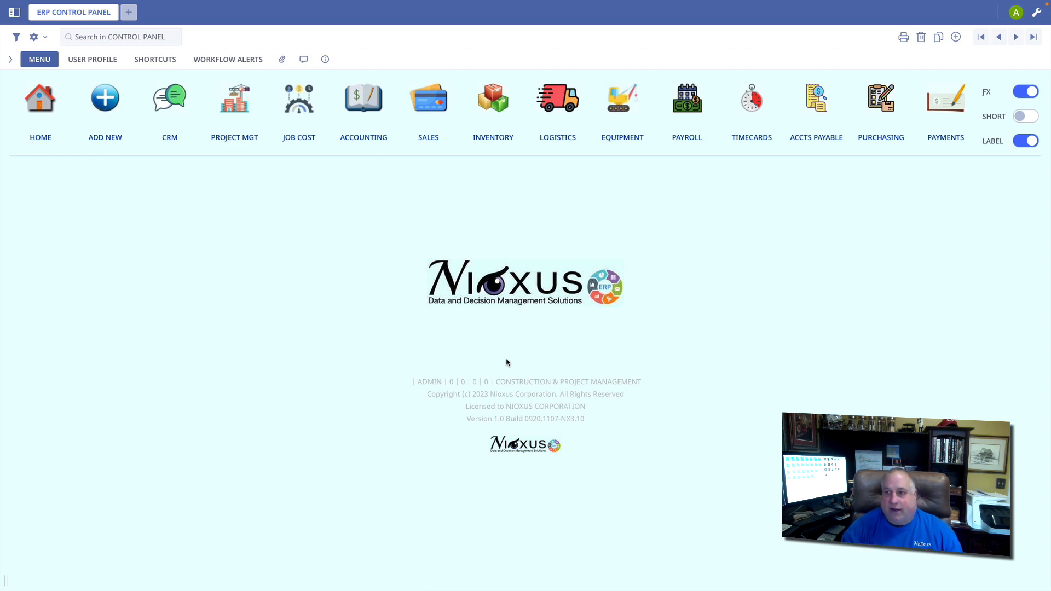
Open the Selections list in Utilities and review the CRM Product Package Group options.
click(1022, 92)
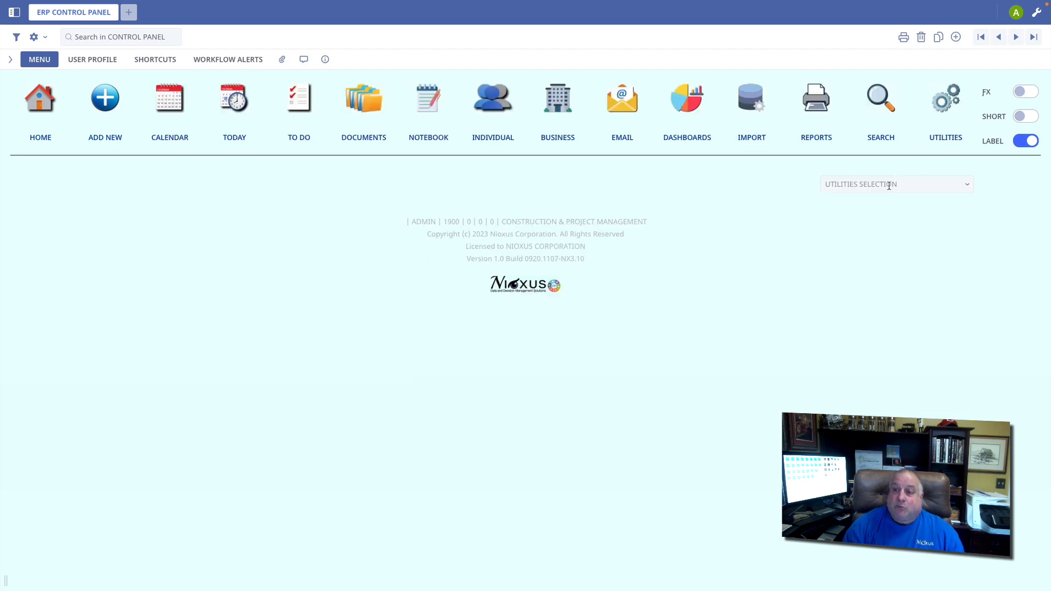
click(890, 184)
click(877, 376)
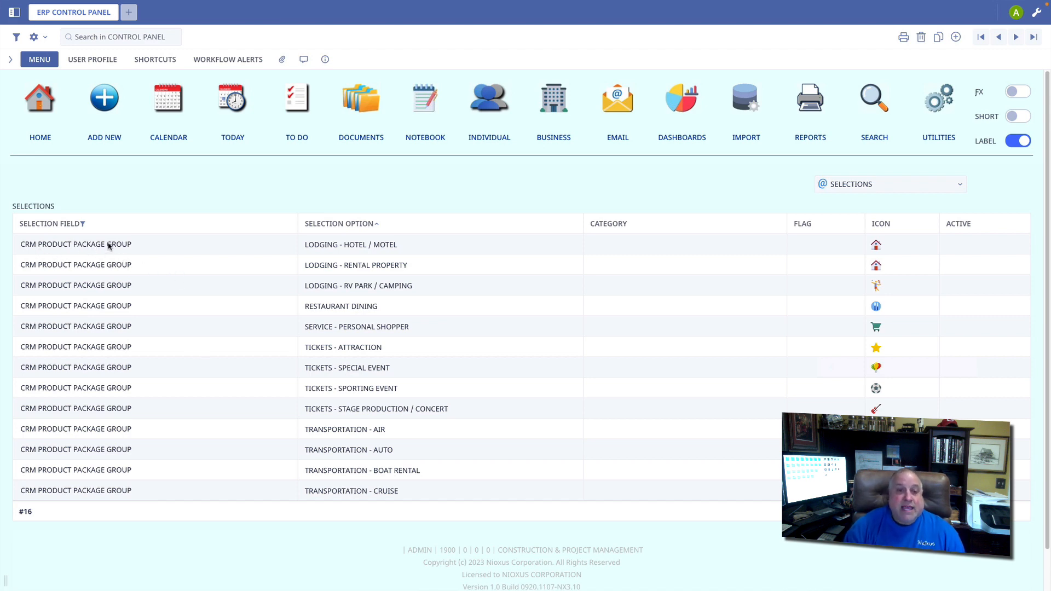
scroll(189, 397, down, 1)
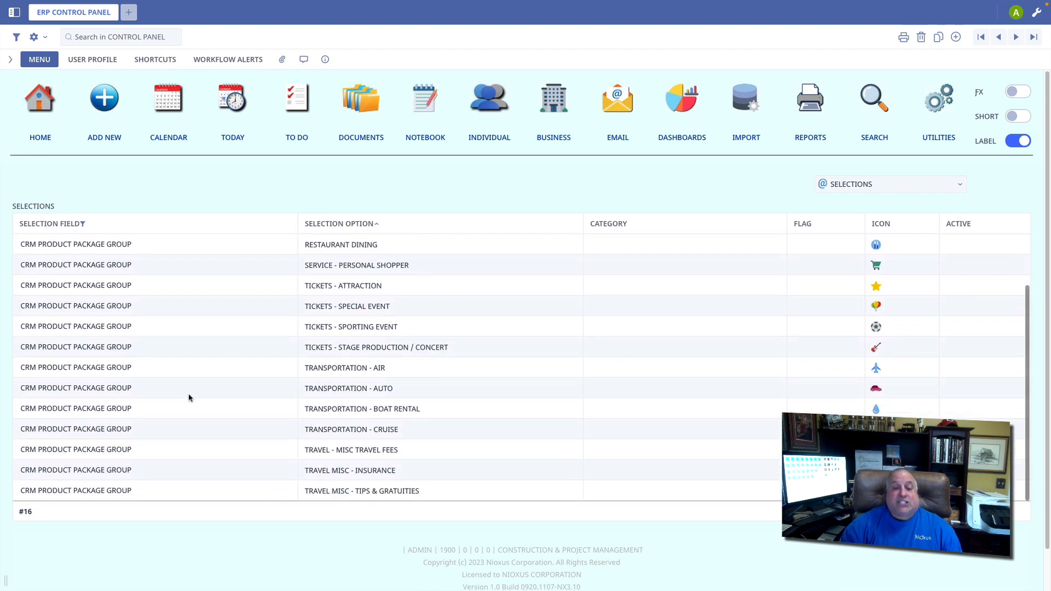
scroll(189, 397, up, 1)
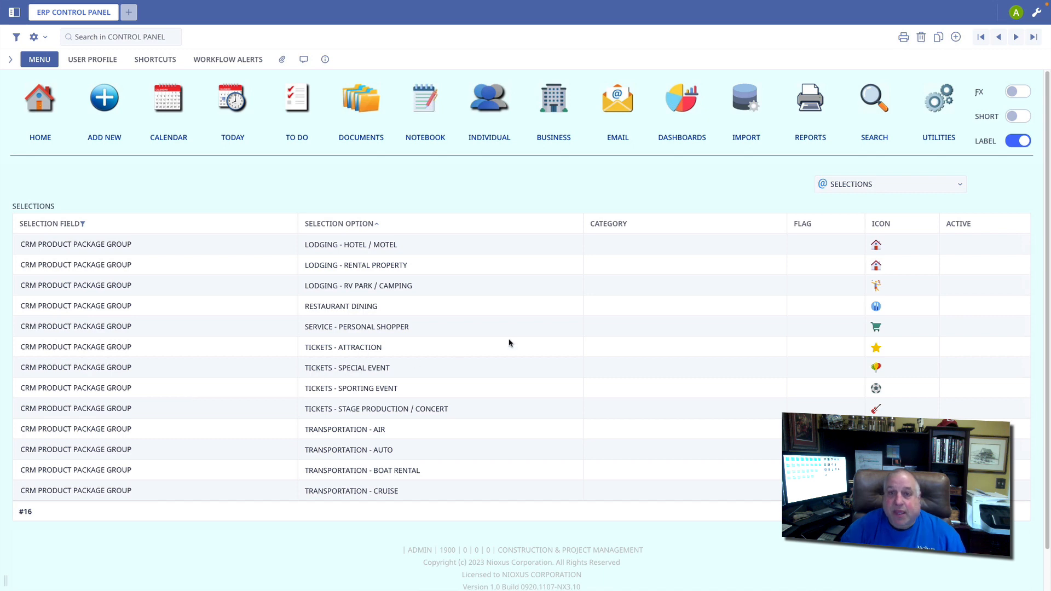
Return to the FX modules and view the Package Items list in Inventory, comparing it with All Inventory.
click(1018, 93)
click(489, 99)
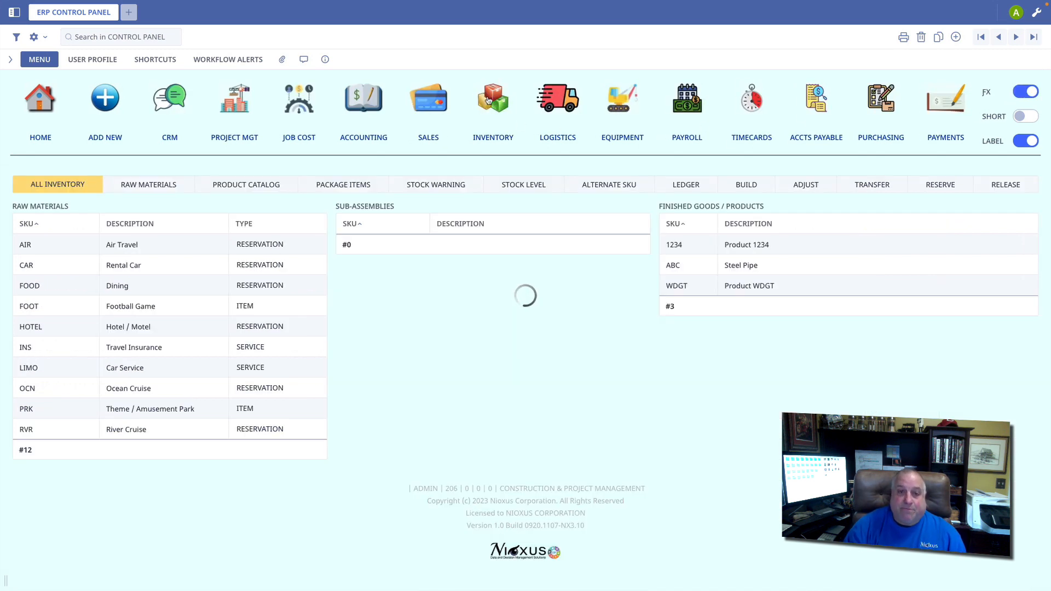
click(357, 187)
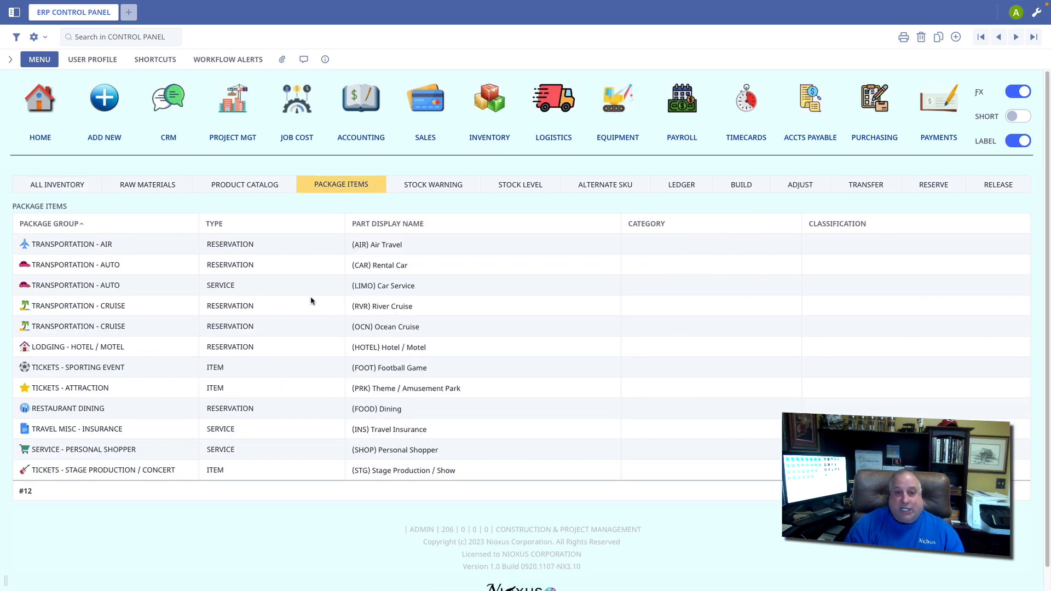
click(57, 185)
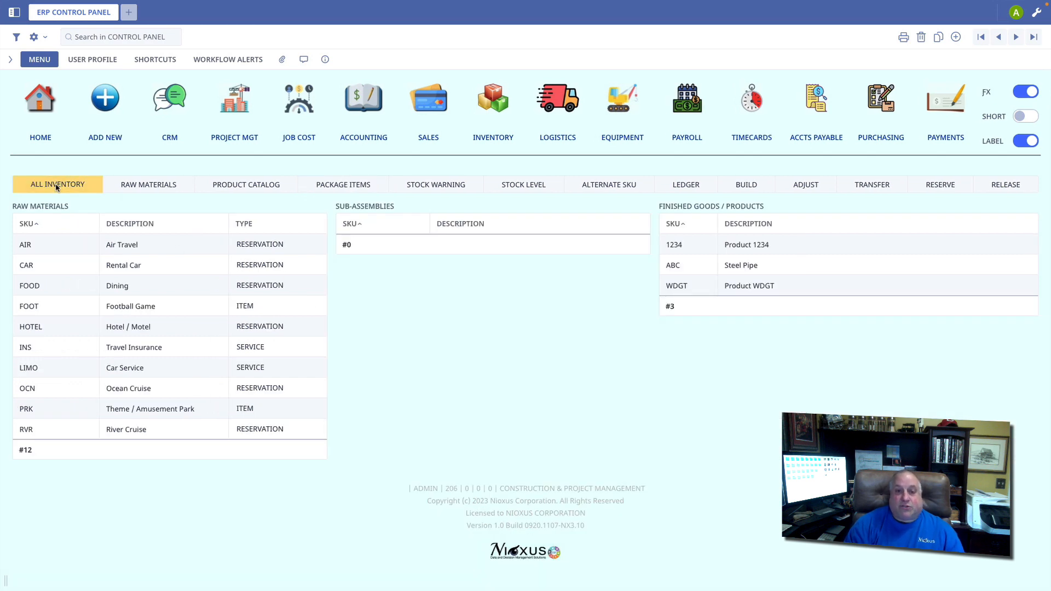
click(341, 188)
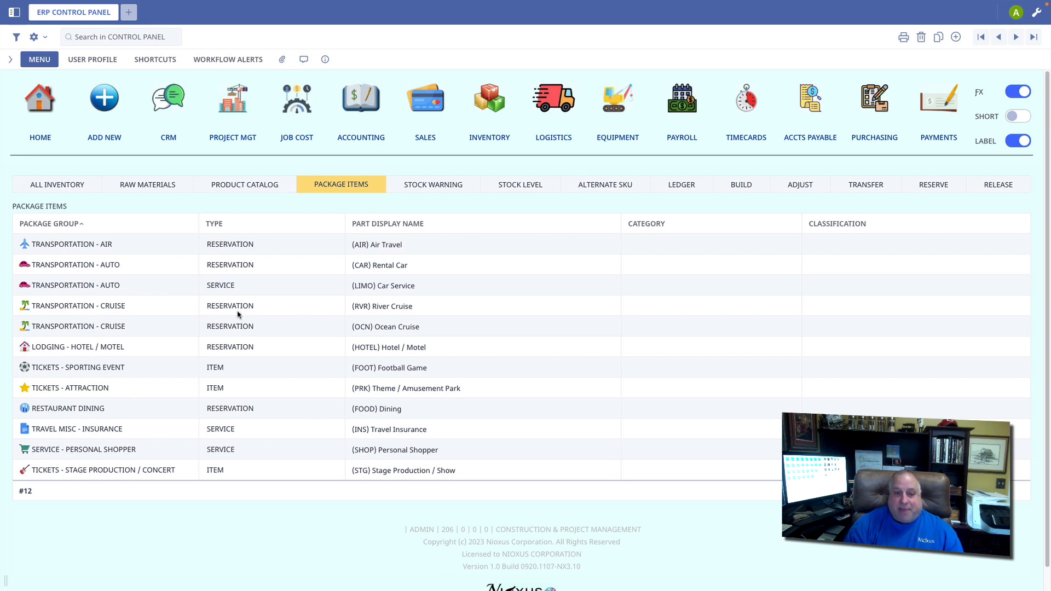
Open the Air Travel raw material record, review its Package Group options, and close the record.
double_click(151, 248)
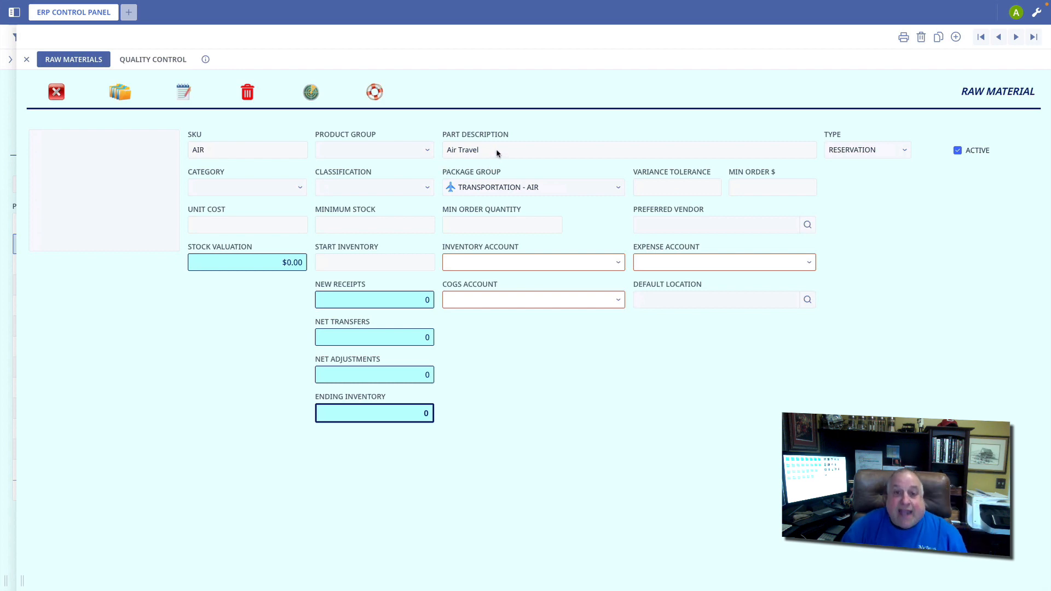
click(498, 187)
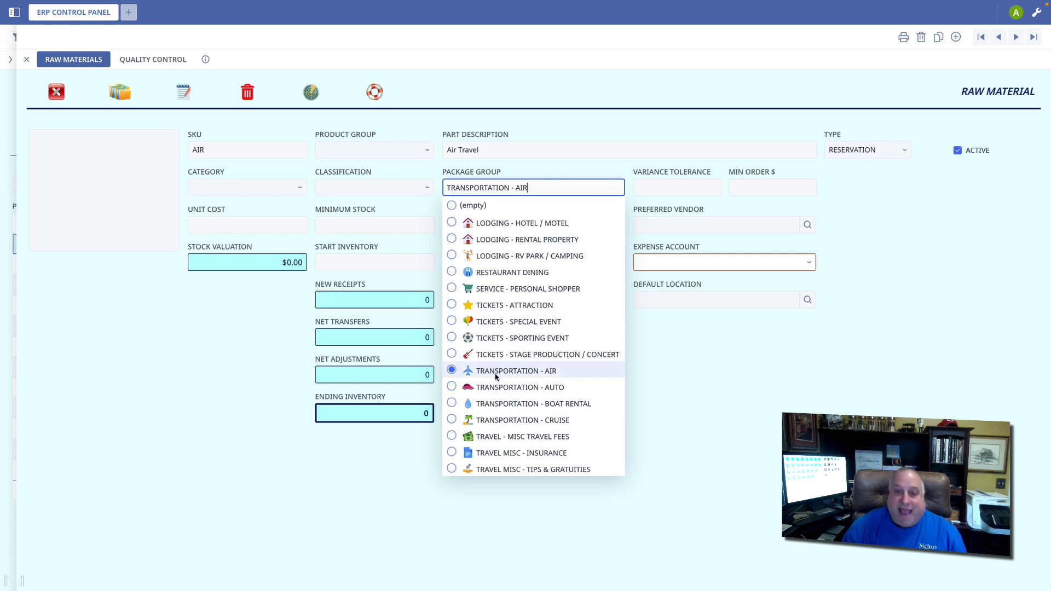
click(218, 409)
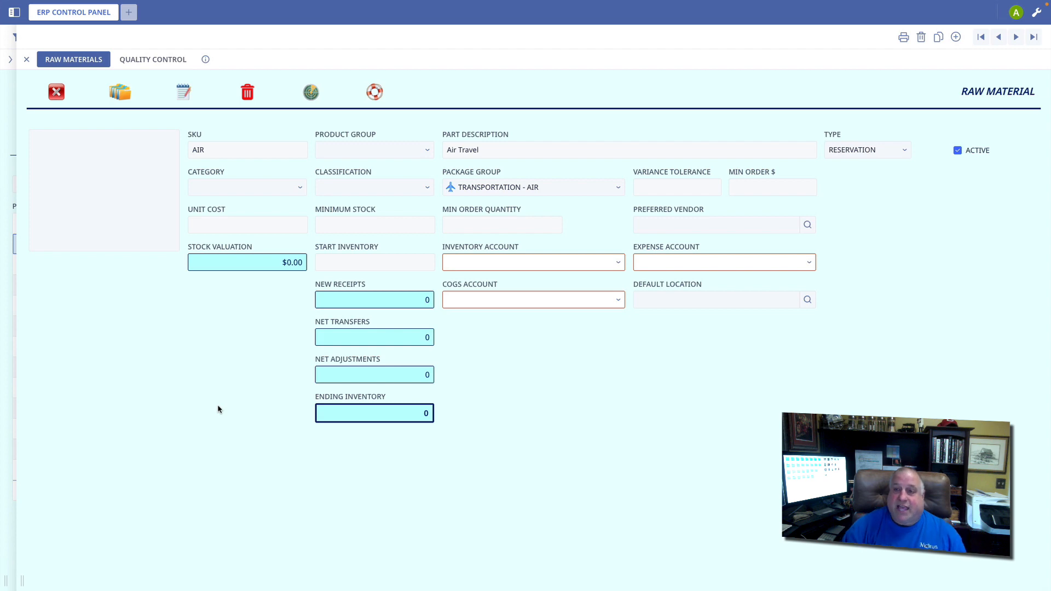
click(55, 93)
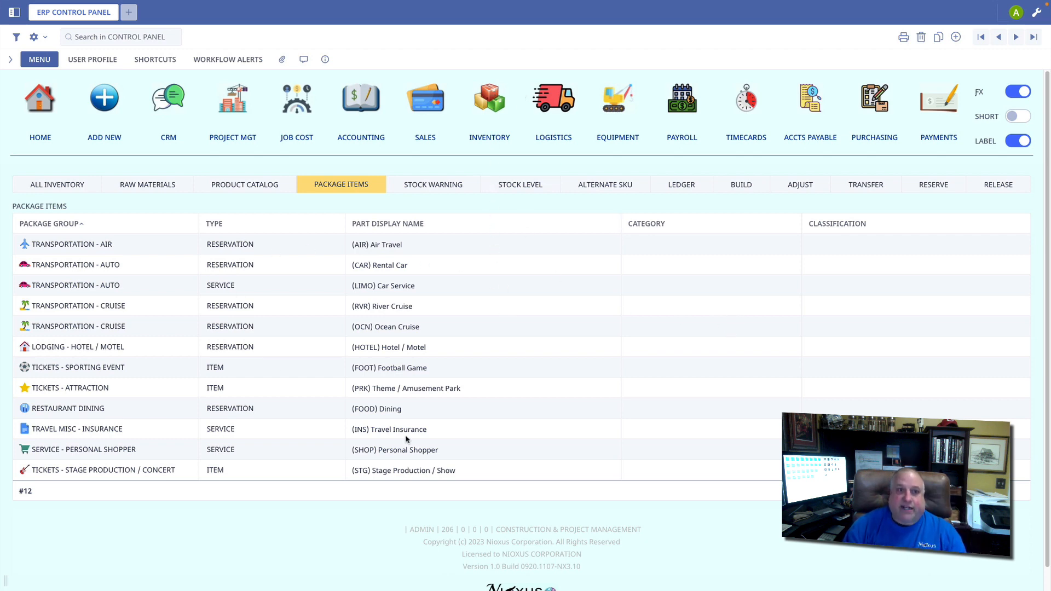
Open the CRM activity ledger without scheduling a new activity, and review the Pipelines and Packages lists.
click(173, 103)
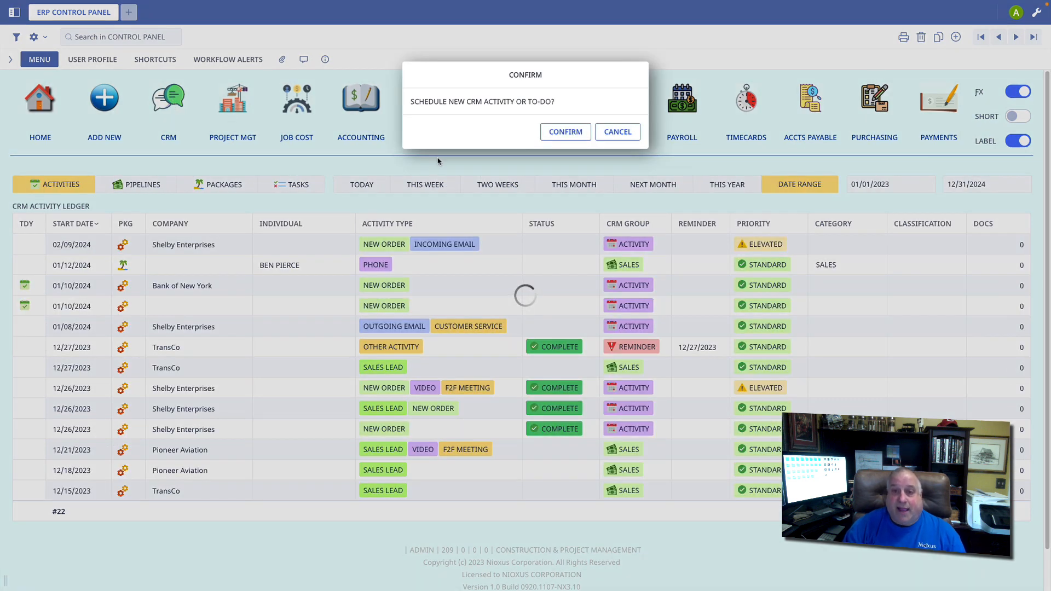
click(618, 131)
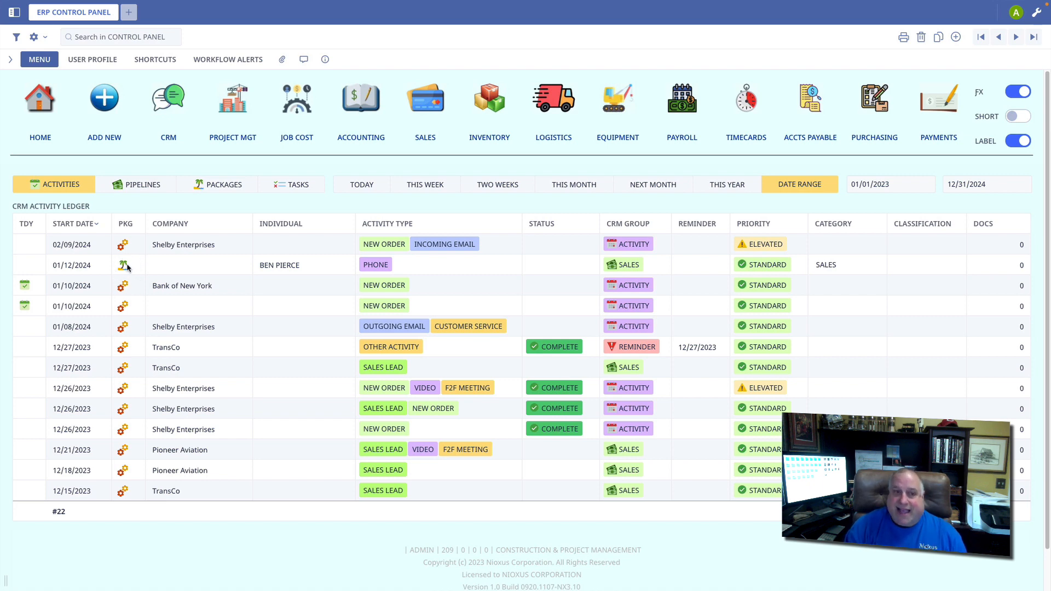
click(126, 187)
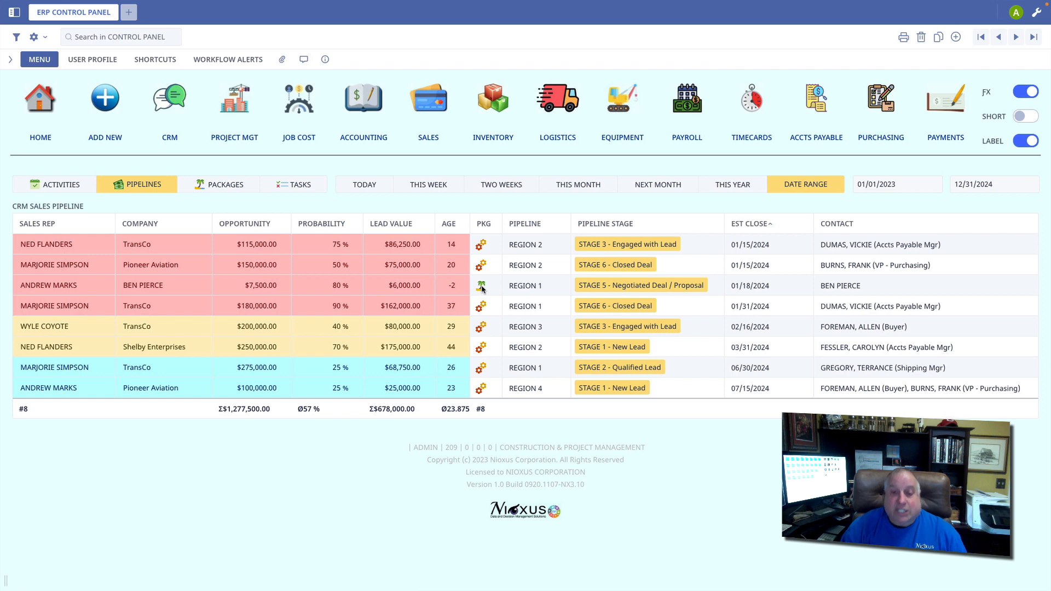
click(221, 187)
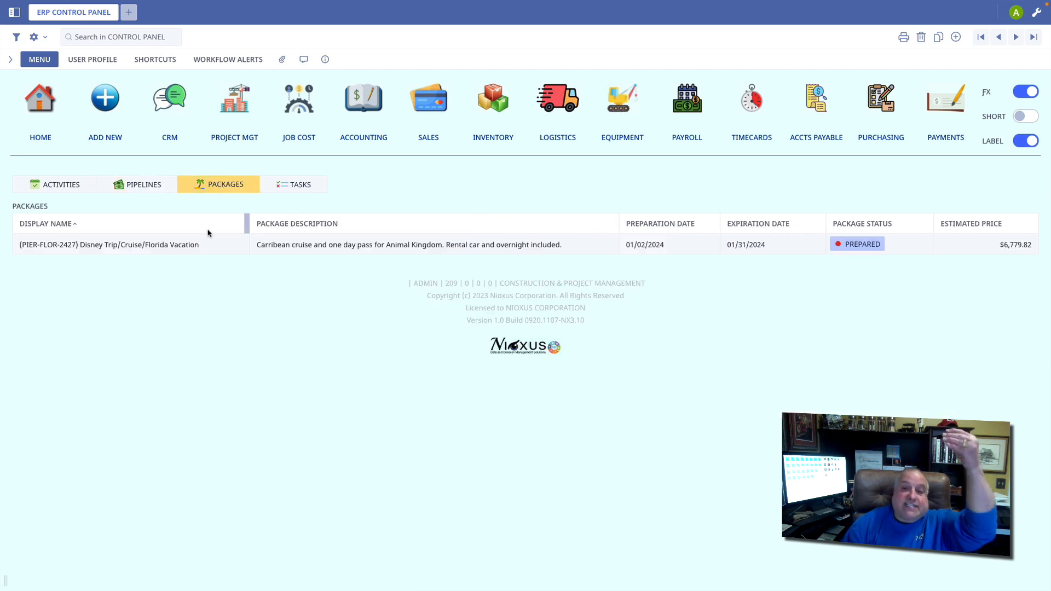
click(135, 192)
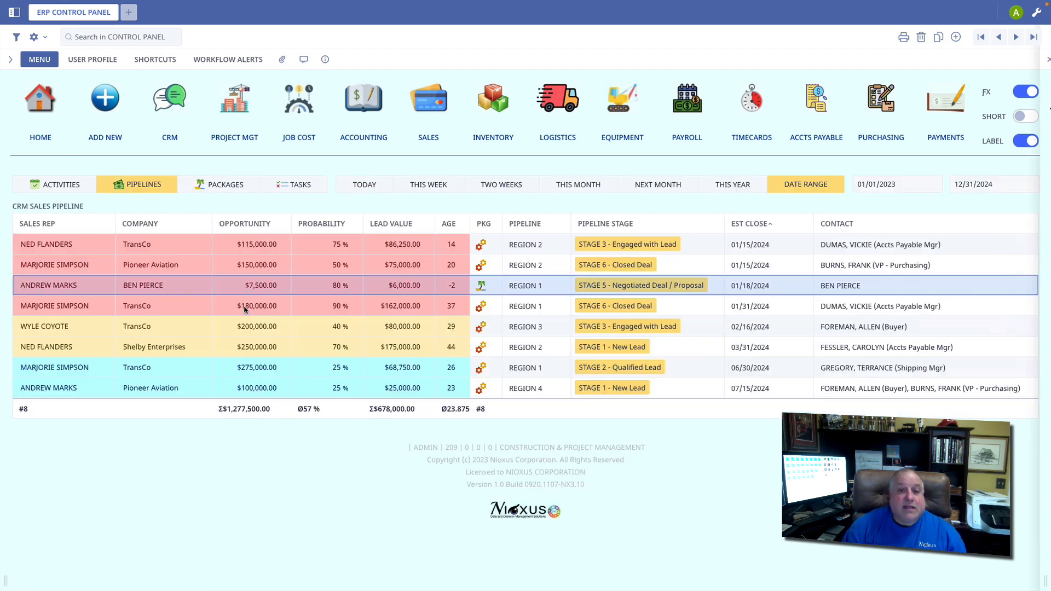
Open the $7,500 opportunity from the sales pipeline and switch off its Sales Lead activity type.
double_click(300, 286)
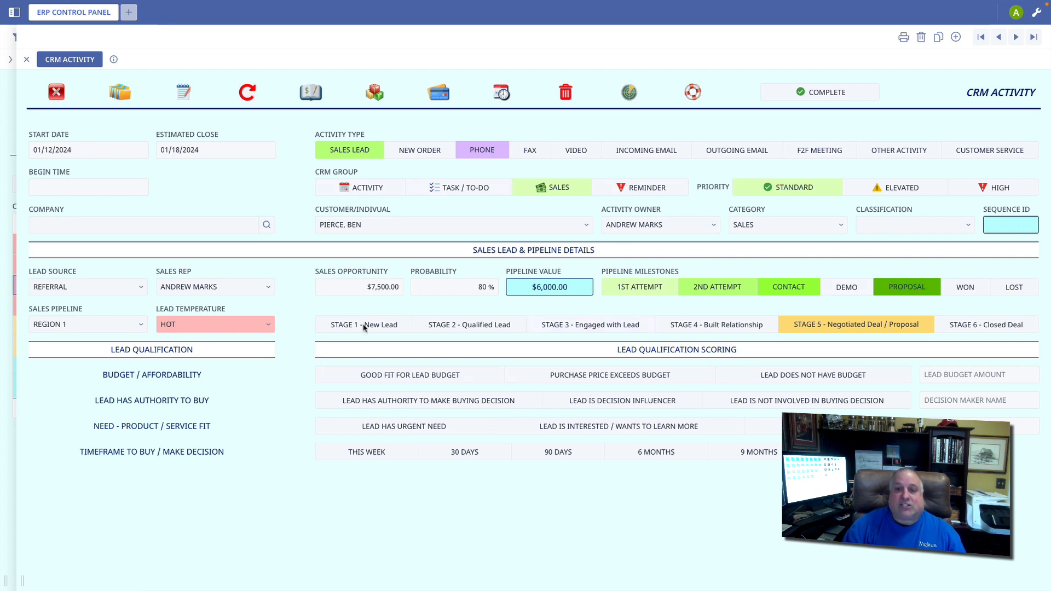
click(355, 151)
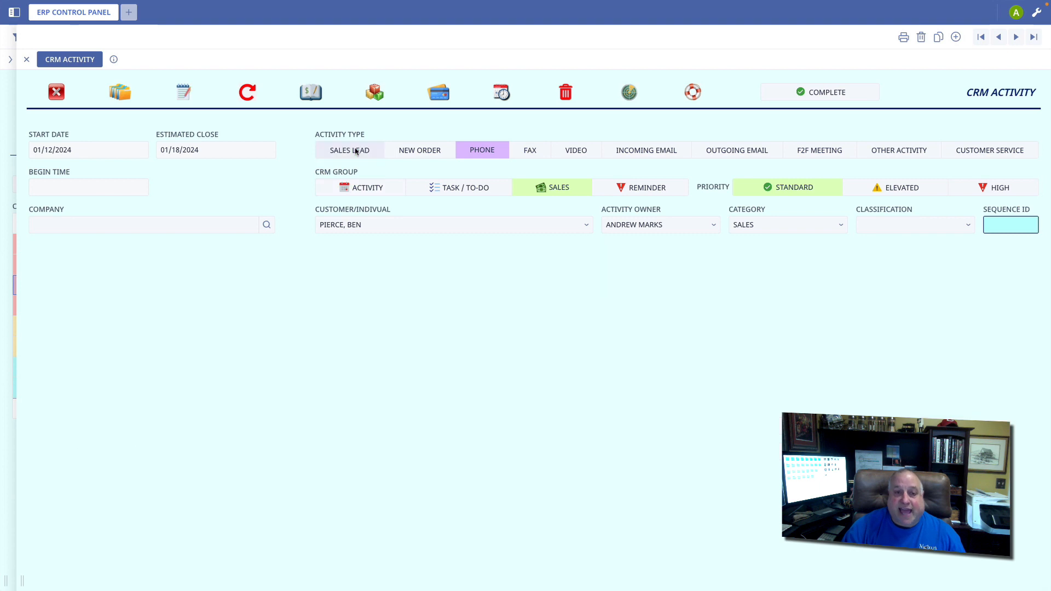
click(354, 152)
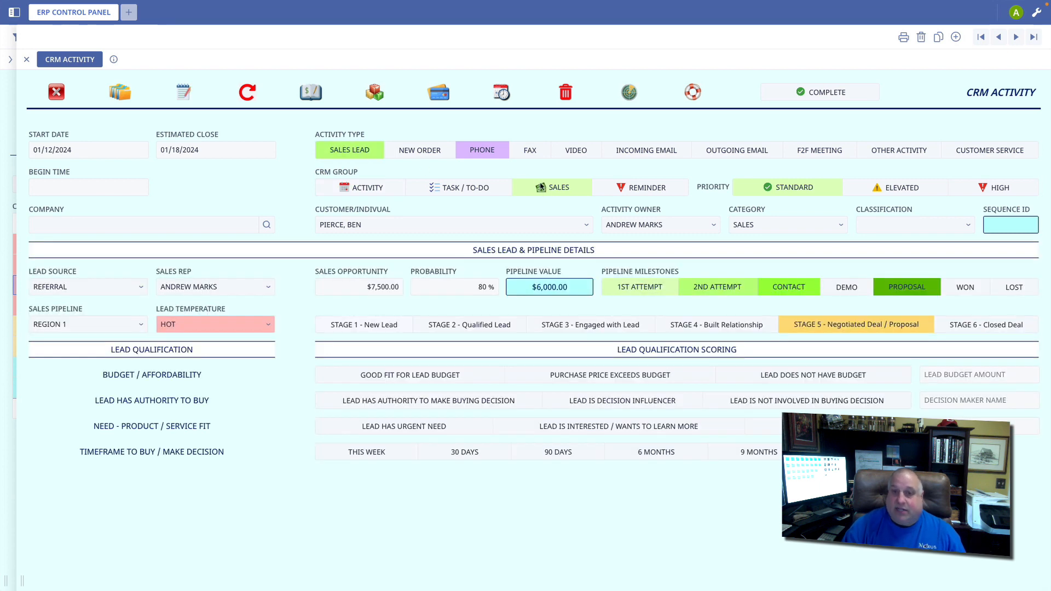
click(343, 154)
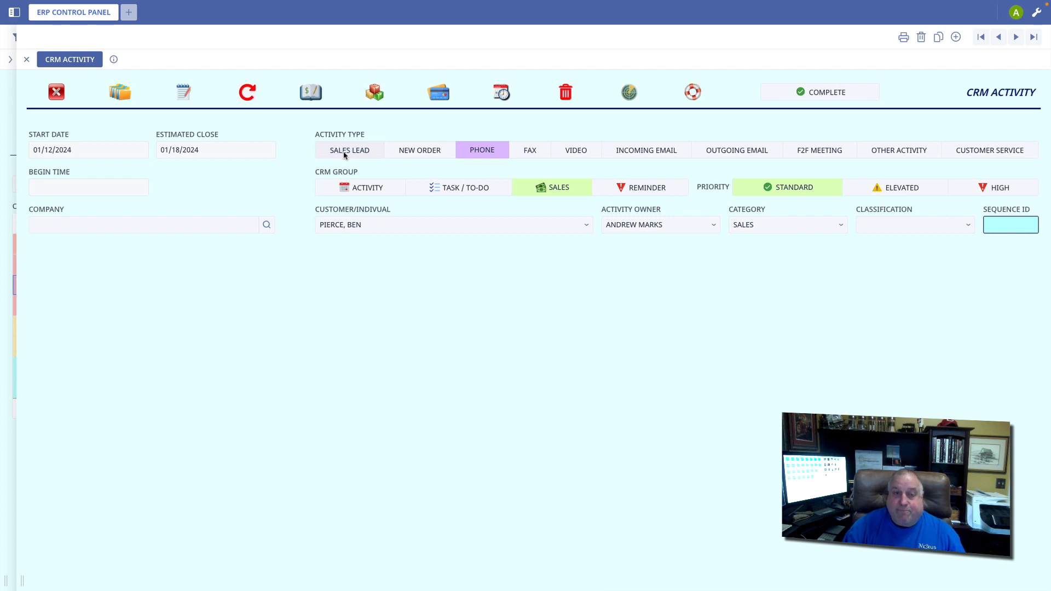
View the activity's inventory history and open the Disney Trip/Cruise/Florida Vacation package.
click(372, 96)
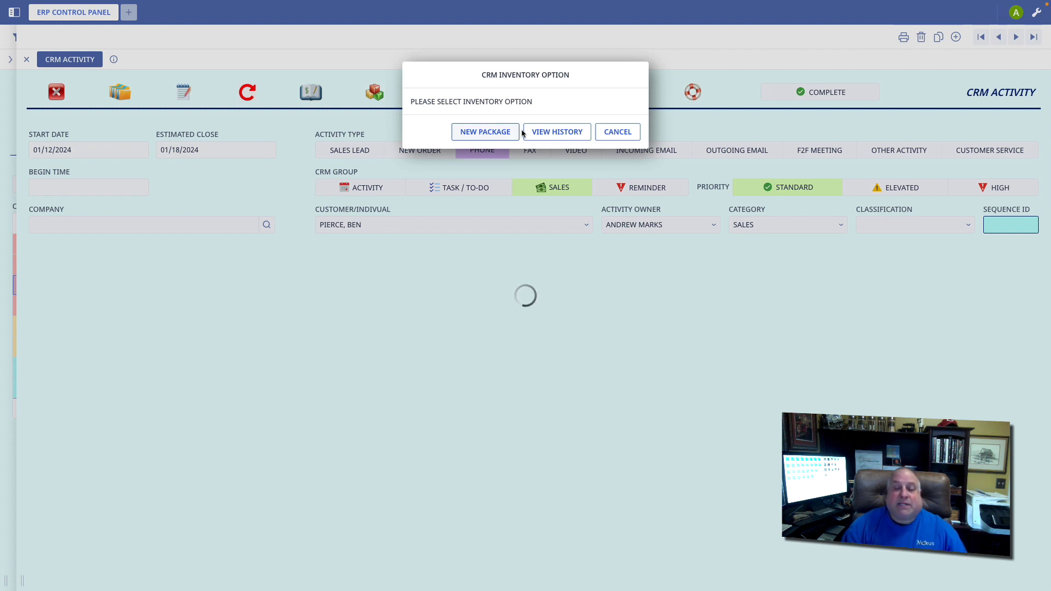
click(550, 133)
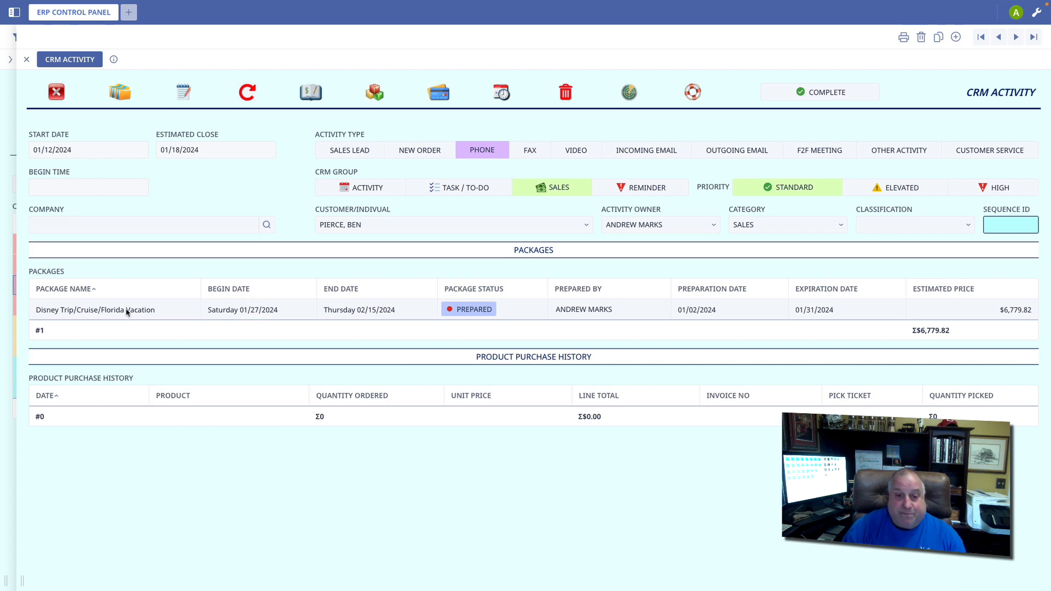
double_click(356, 310)
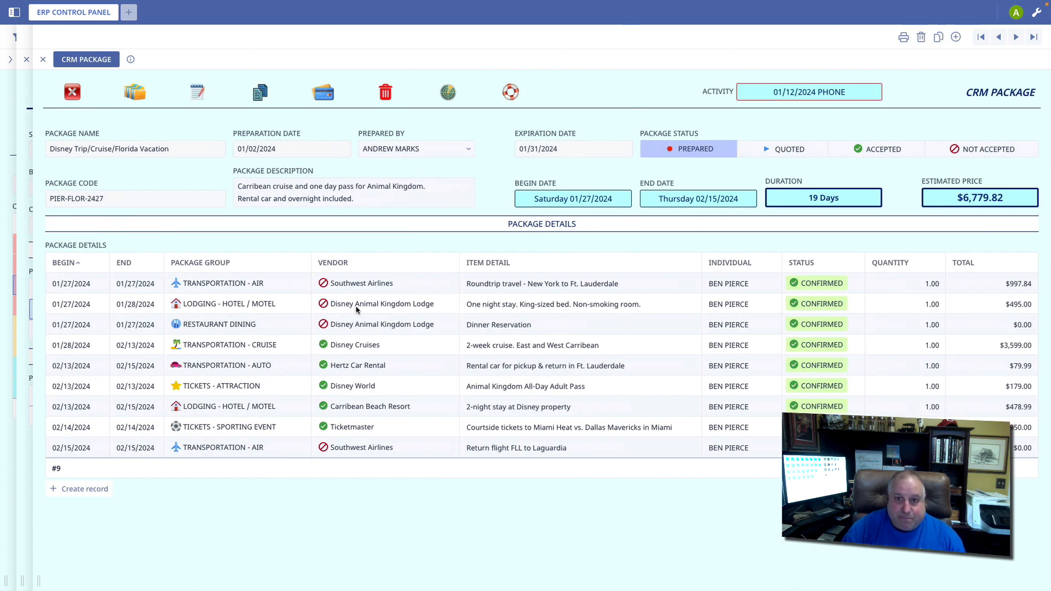
Check the package's begin date, end date and duration, and review its New York to Ft. Lauderdale flight line item.
drag(533, 200, 621, 206)
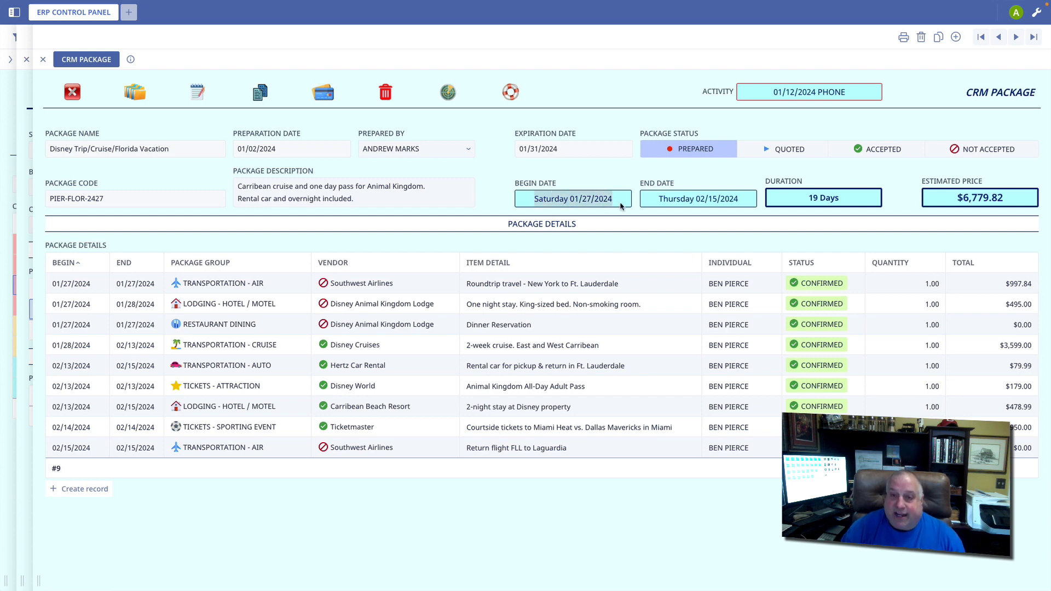
drag(657, 200, 750, 205)
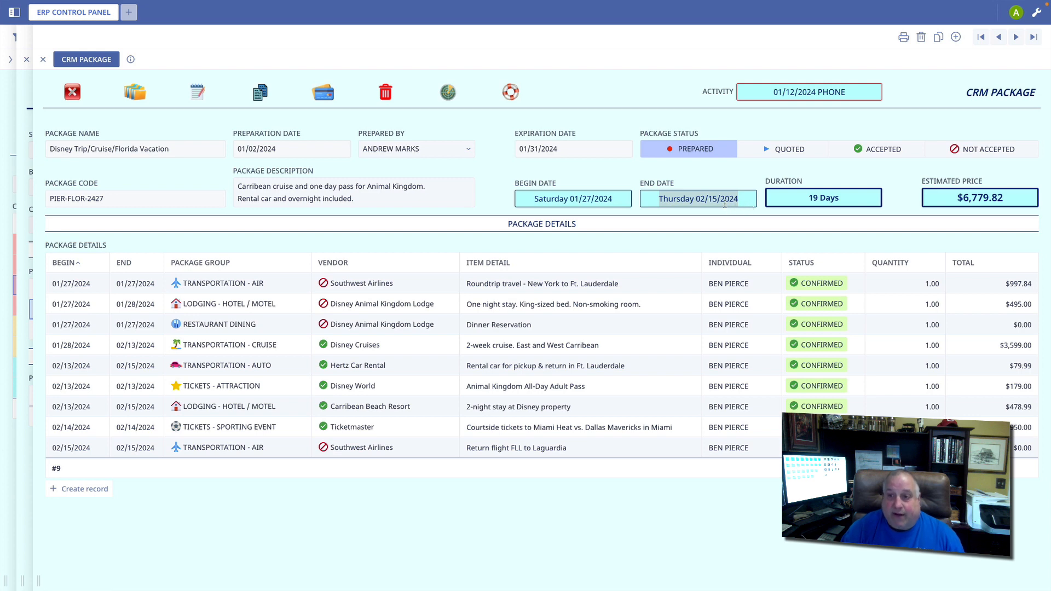
drag(808, 197, 841, 198)
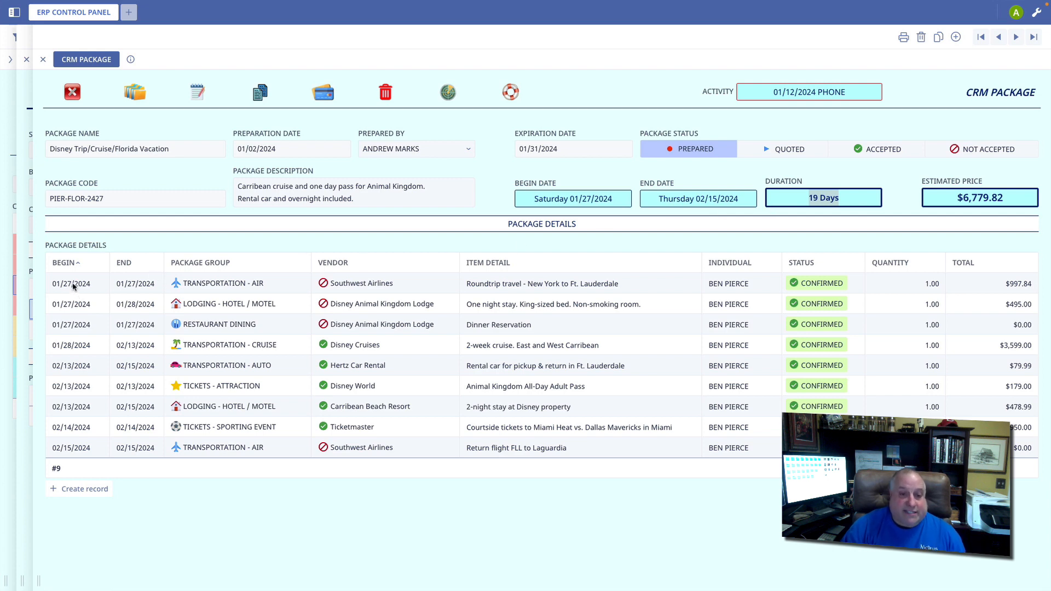
click(491, 288)
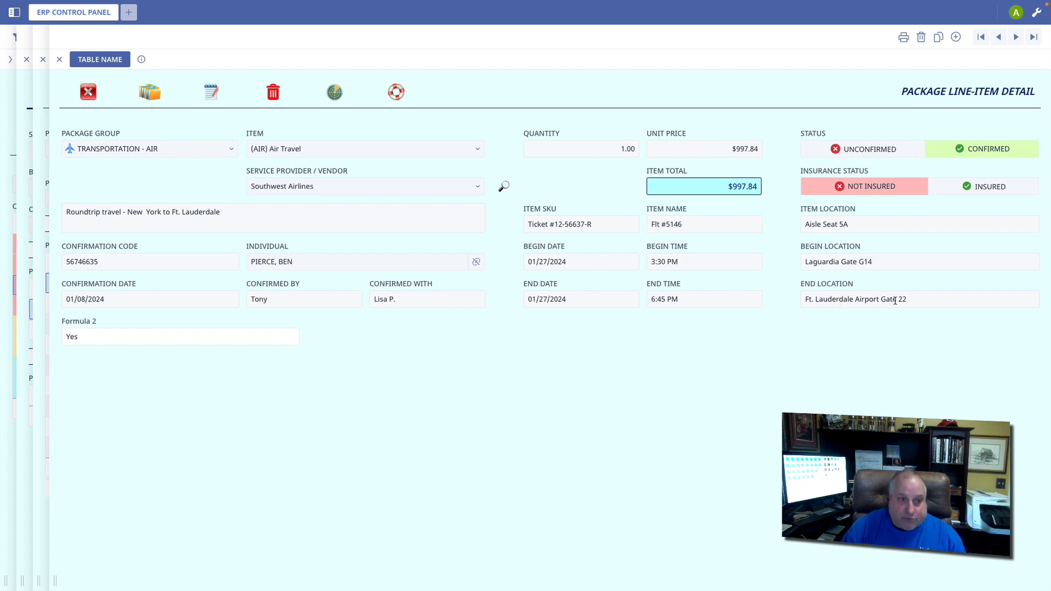
click(84, 97)
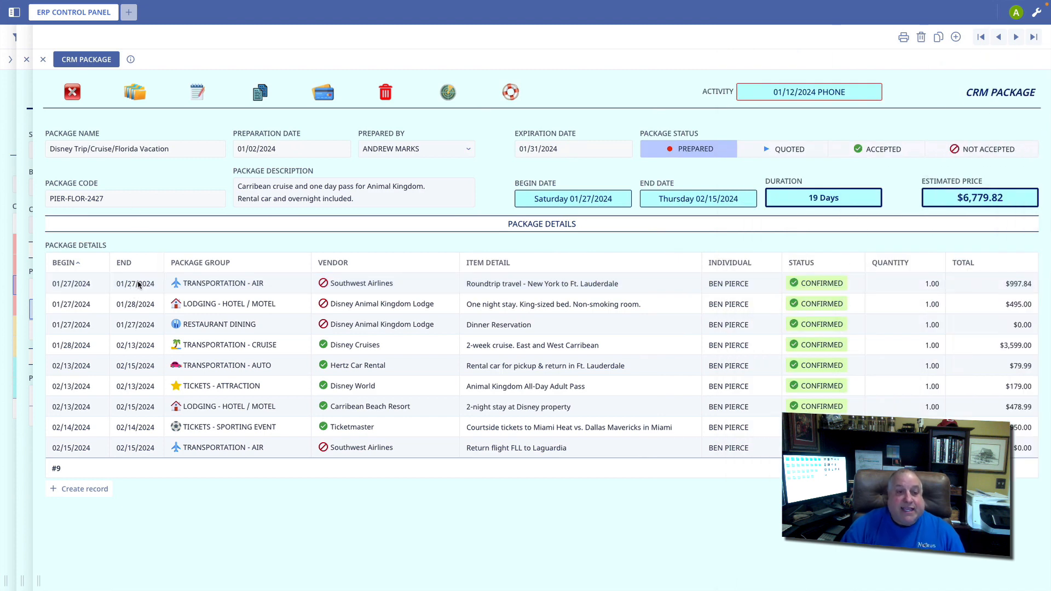
Open the Disney Animal Kingdom Lodge hotel line item and review its package group and service provider options.
click(136, 305)
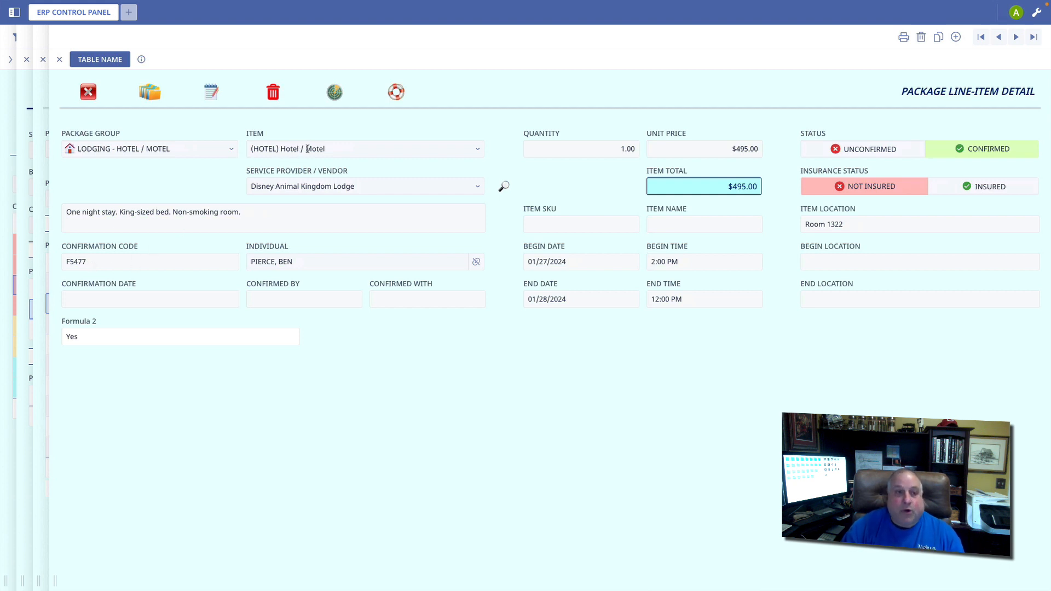
click(426, 187)
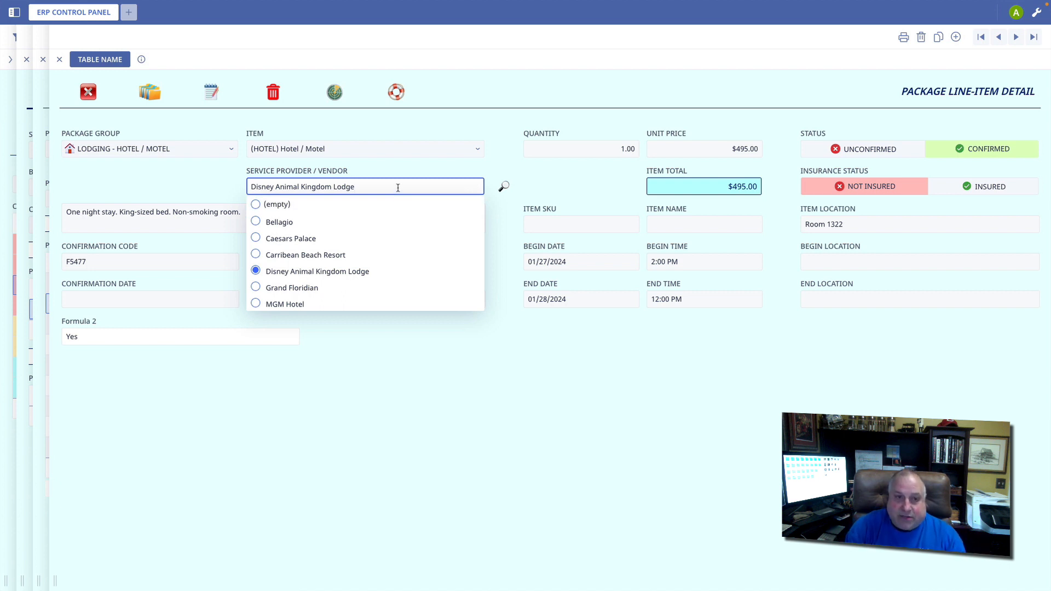
click(186, 148)
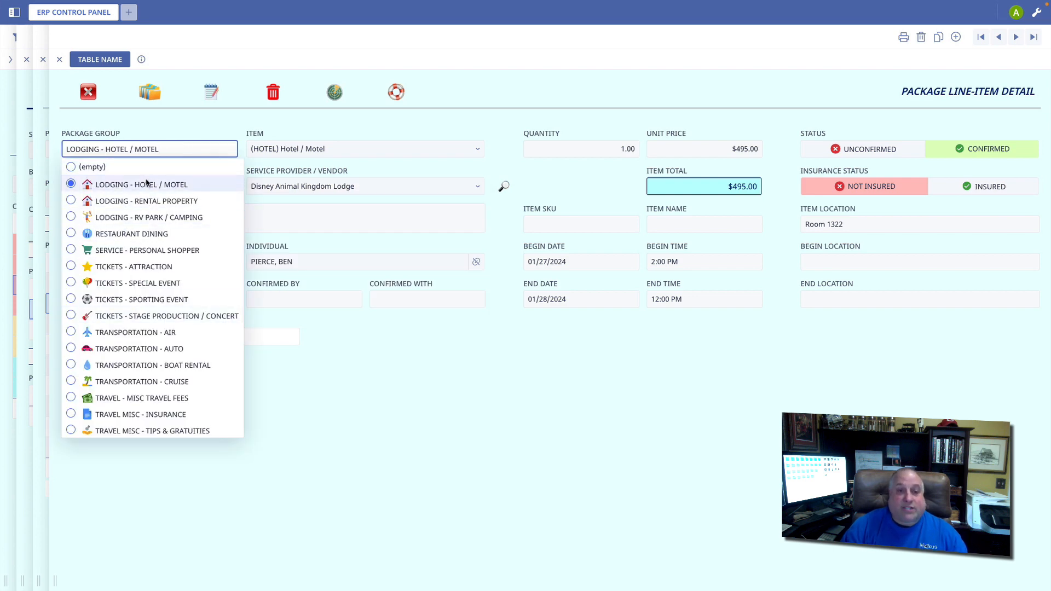
click(306, 390)
click(316, 187)
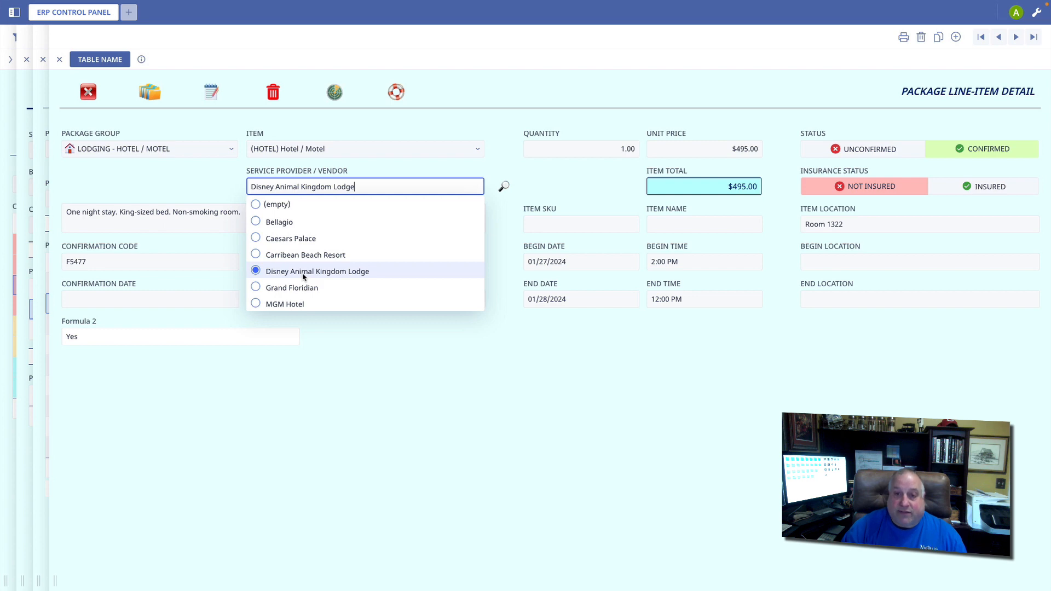
Close the hotel line item and review the flight details of the return FLL to Laguardia line item.
click(314, 407)
click(88, 92)
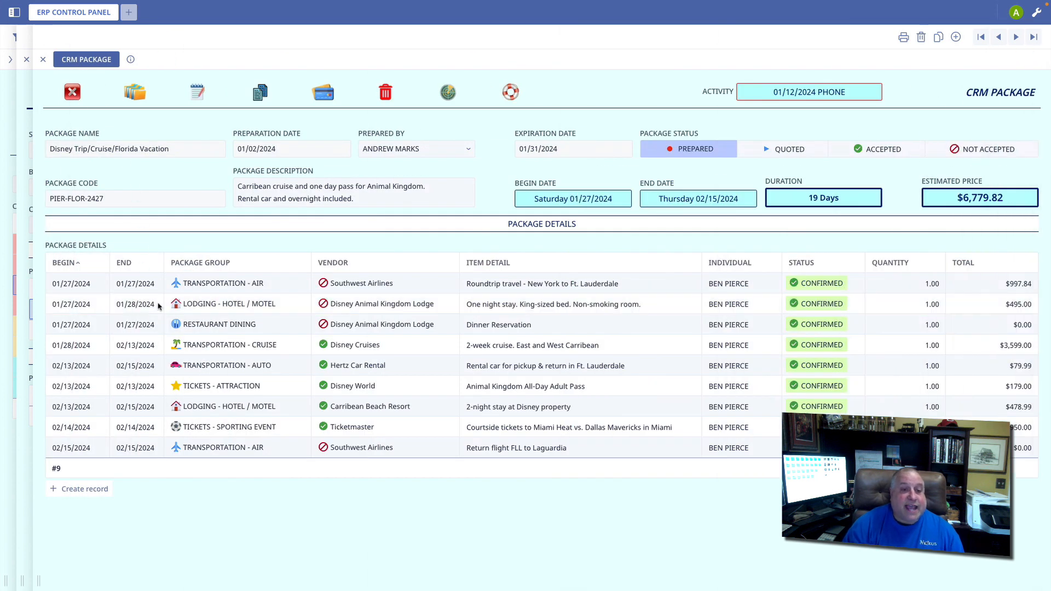
double_click(141, 345)
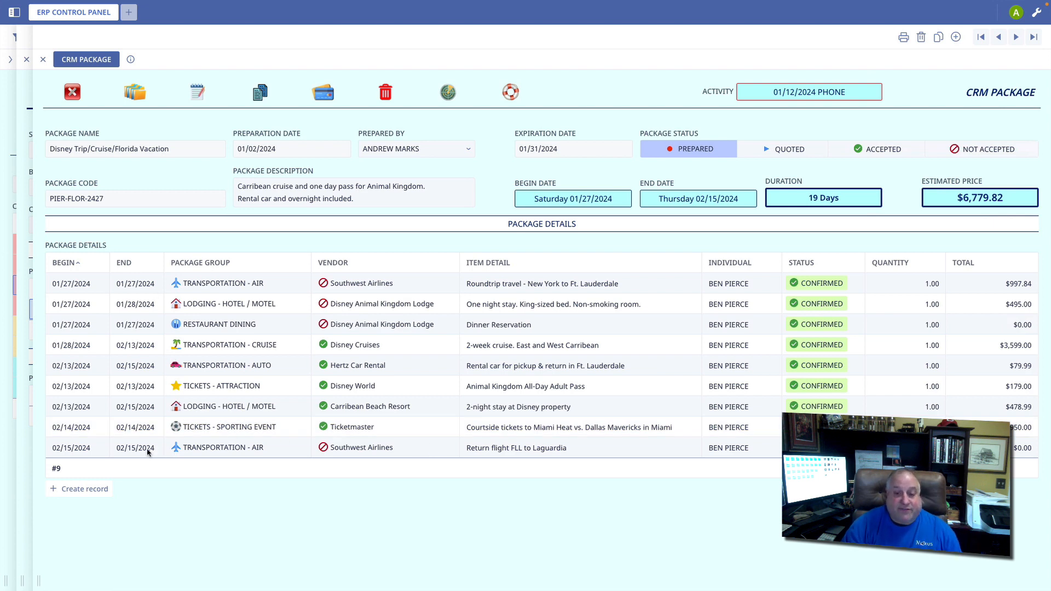
click(491, 450)
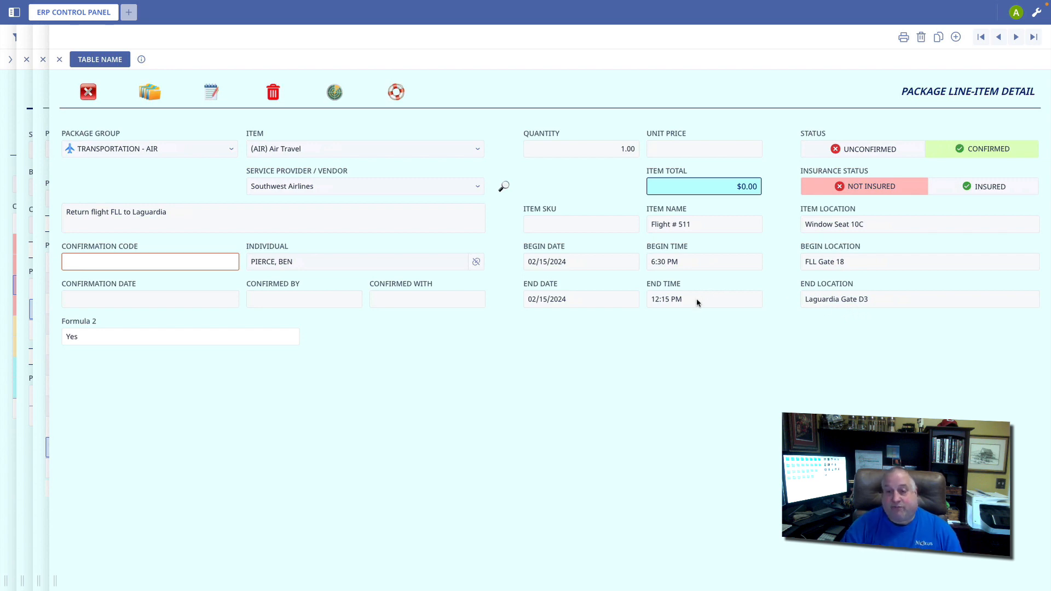
key(Escape)
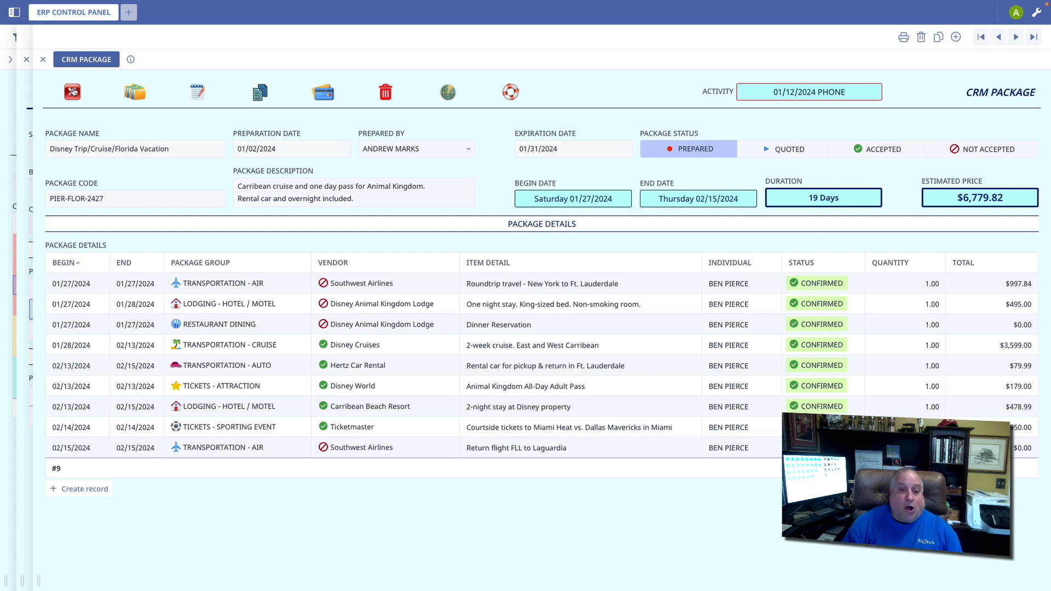
Reopen the Disney Trip/Cruise/Florida Vacation package from its activity and try the option to duplicate the package.
click(72, 92)
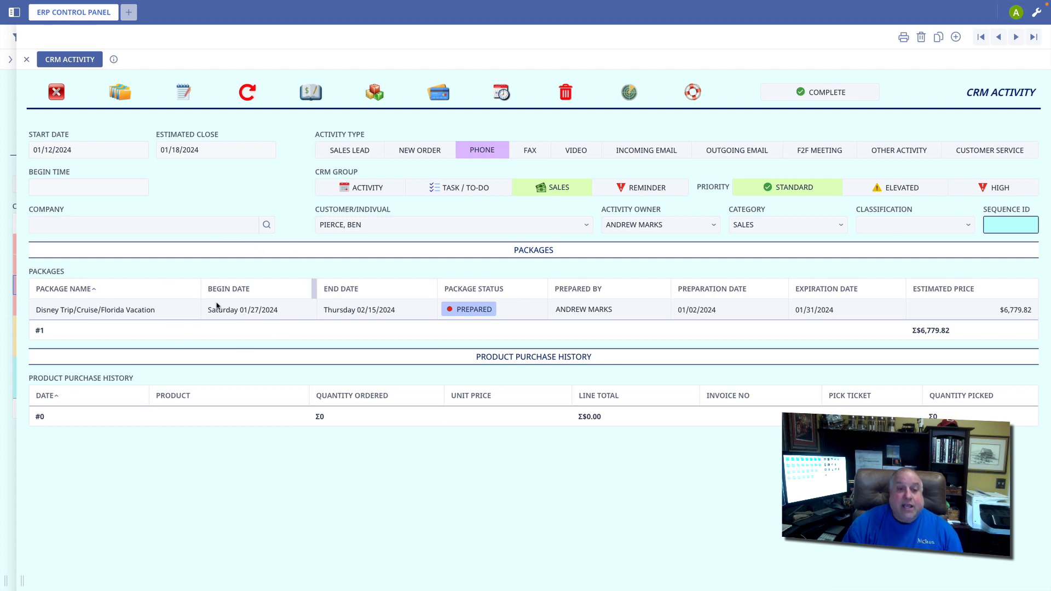
click(243, 311)
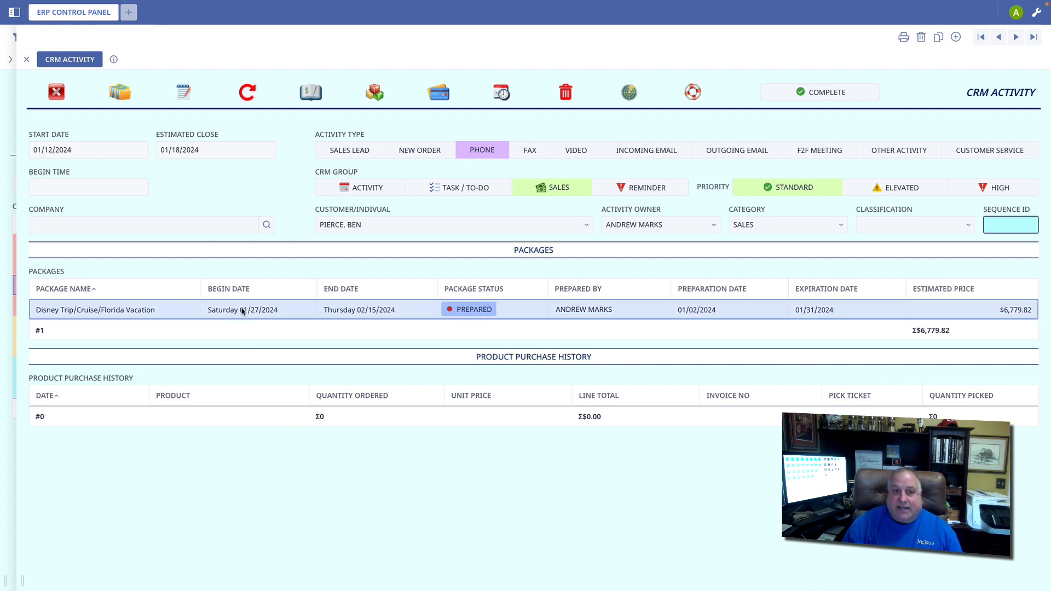
double_click(242, 311)
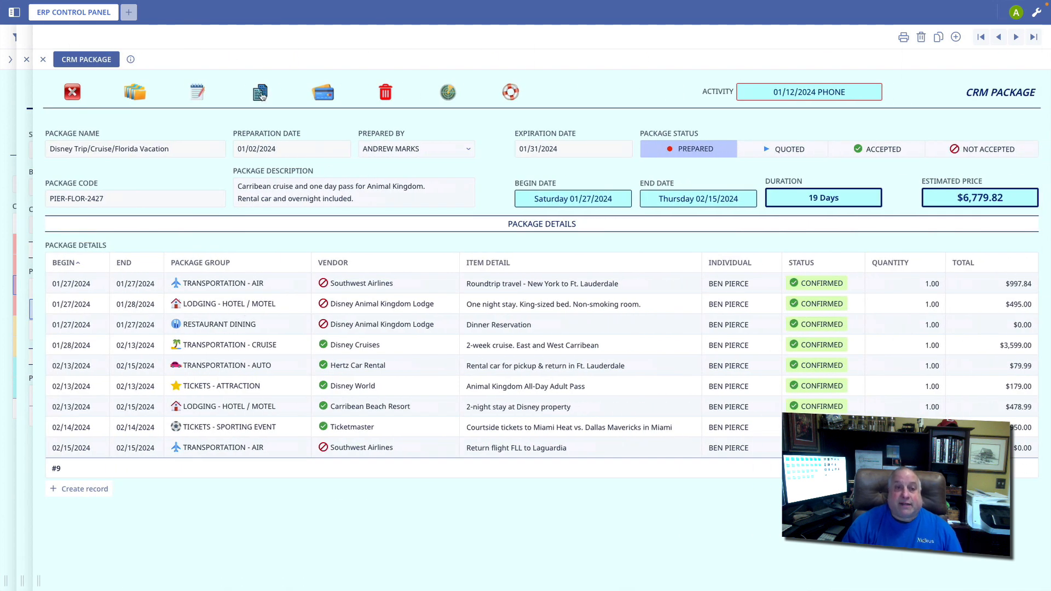
click(261, 93)
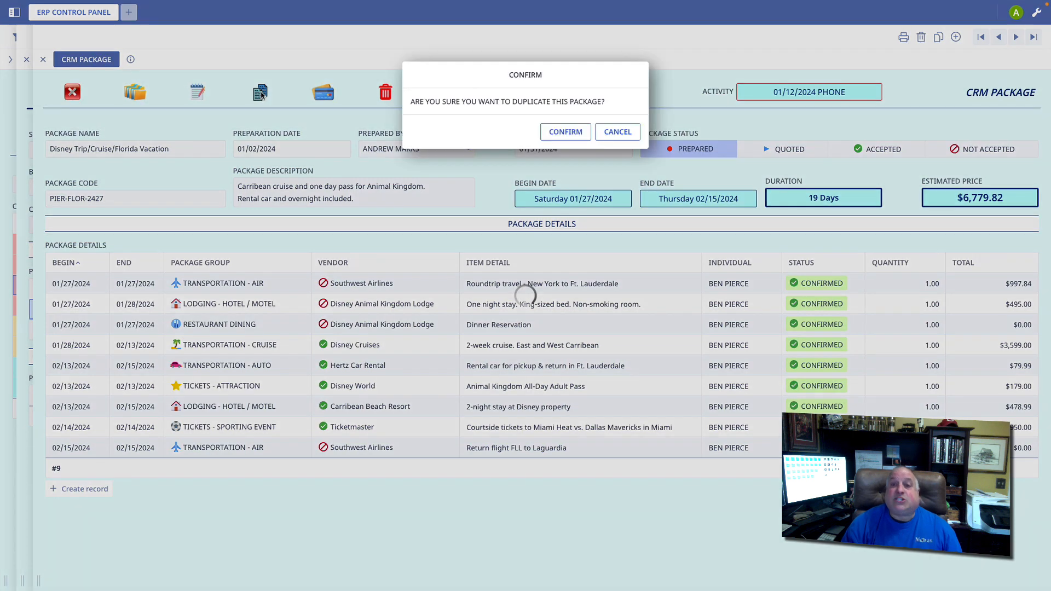
click(624, 133)
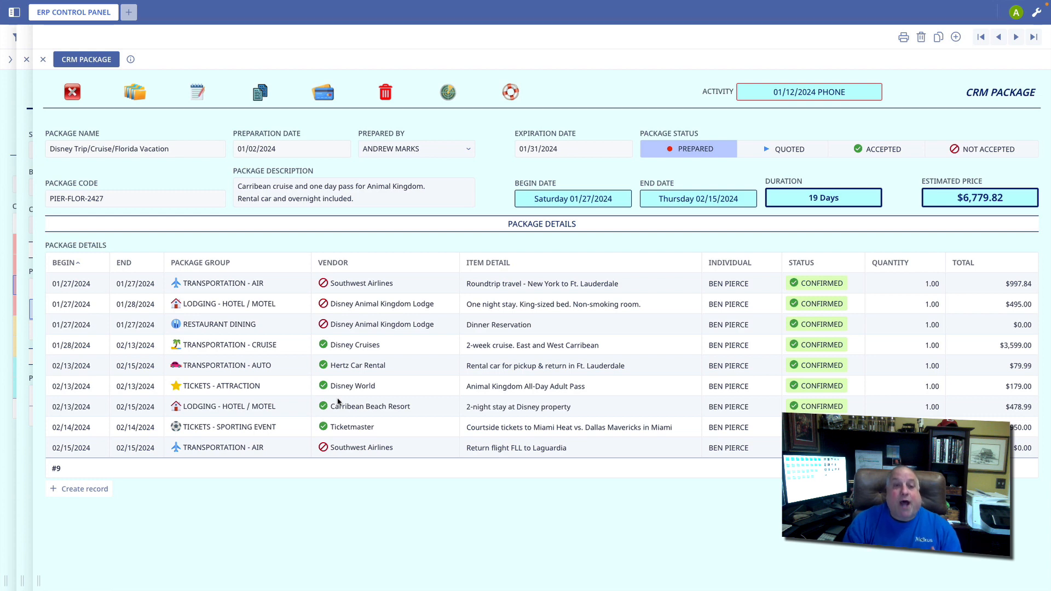
Leave the package and view the inventory history of the 01/10/2024 phone activity containing the 2-WEEK DISNEY VACATION FLORIDA package.
click(72, 92)
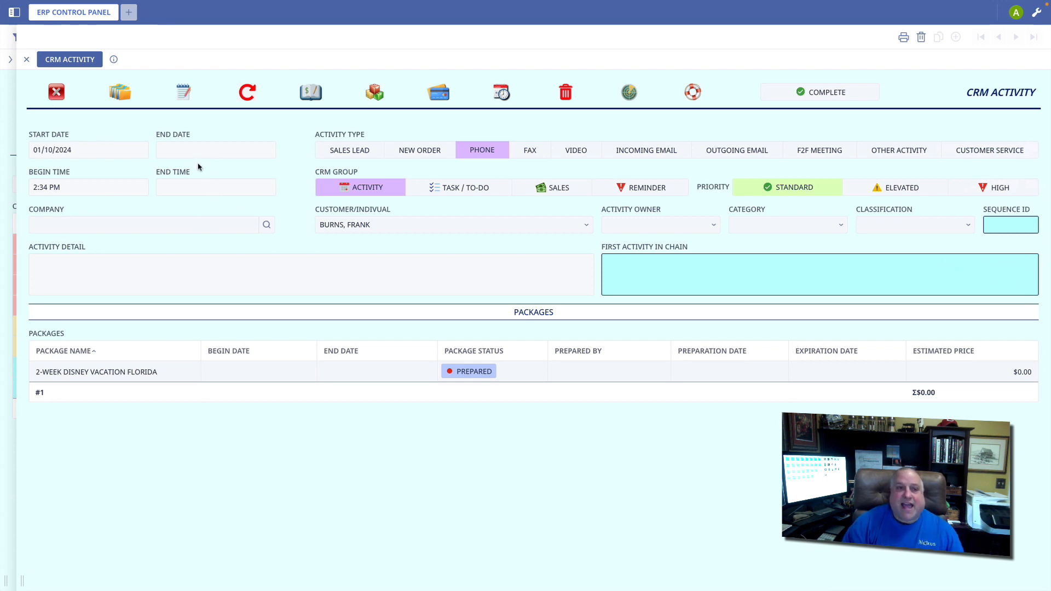
click(375, 95)
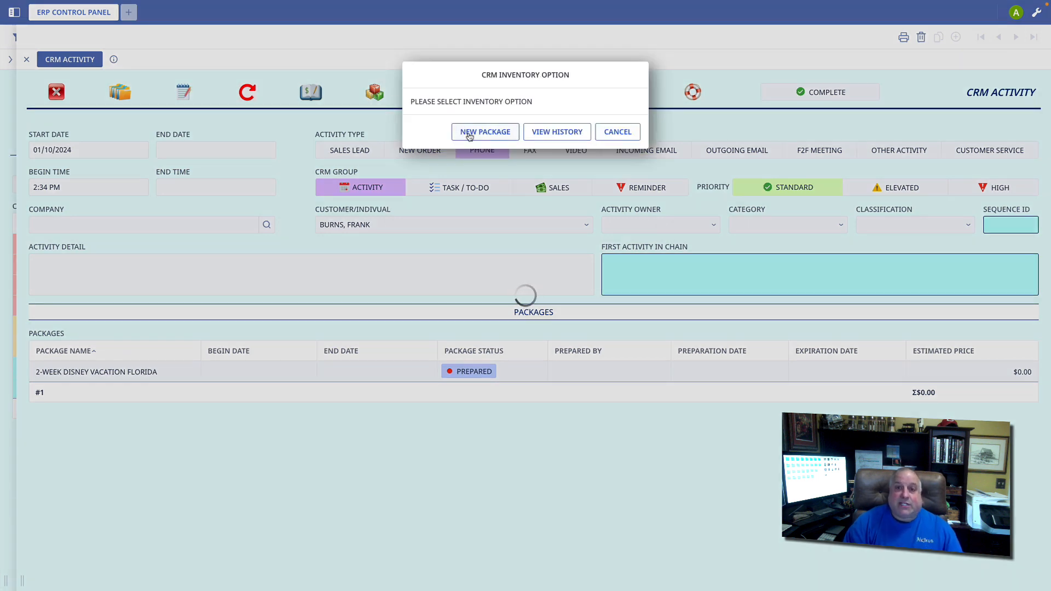
click(556, 132)
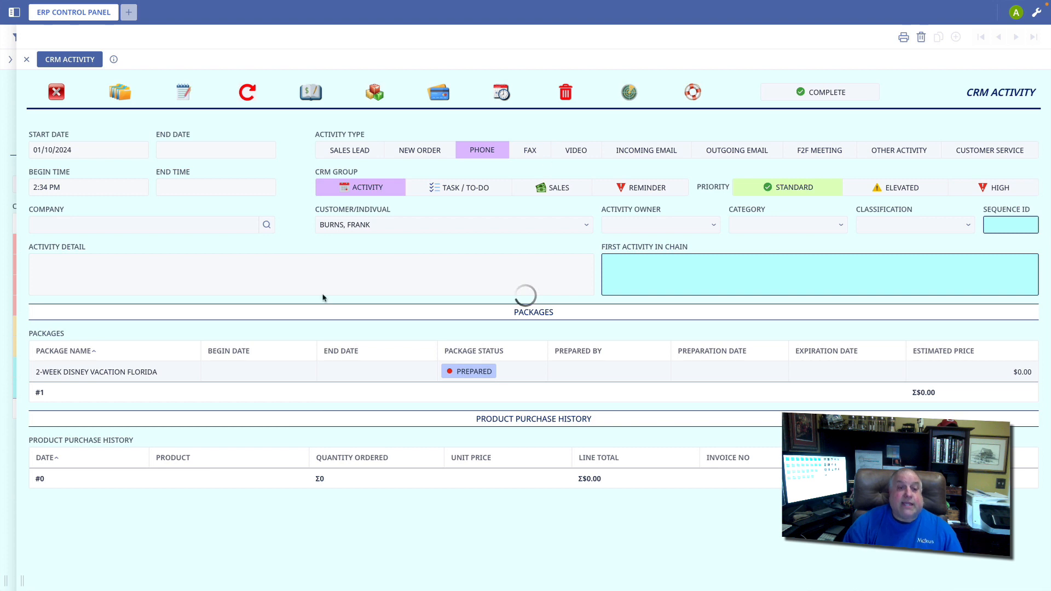